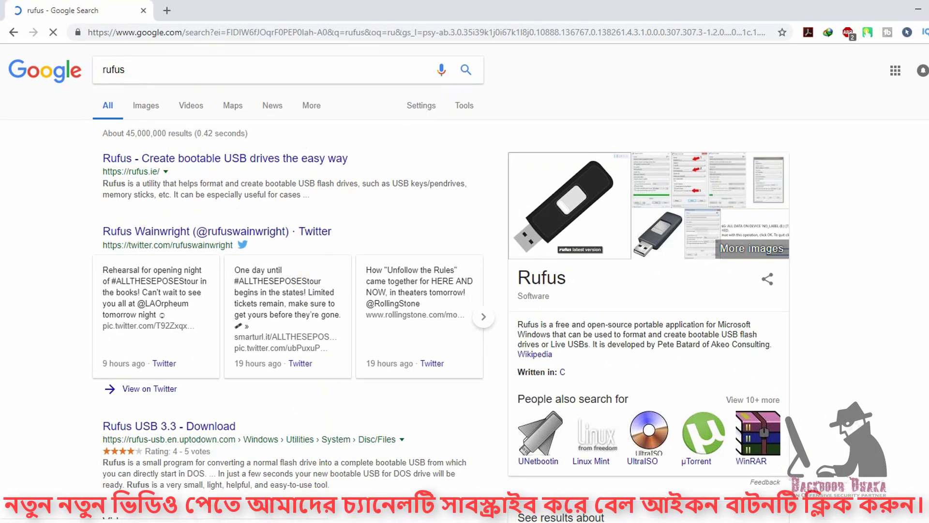
Switch to the Windows boot folder and launch rufus-2.12.exe and rufus-3.1.exe to compare their interfaces
mouse_move(319, 516)
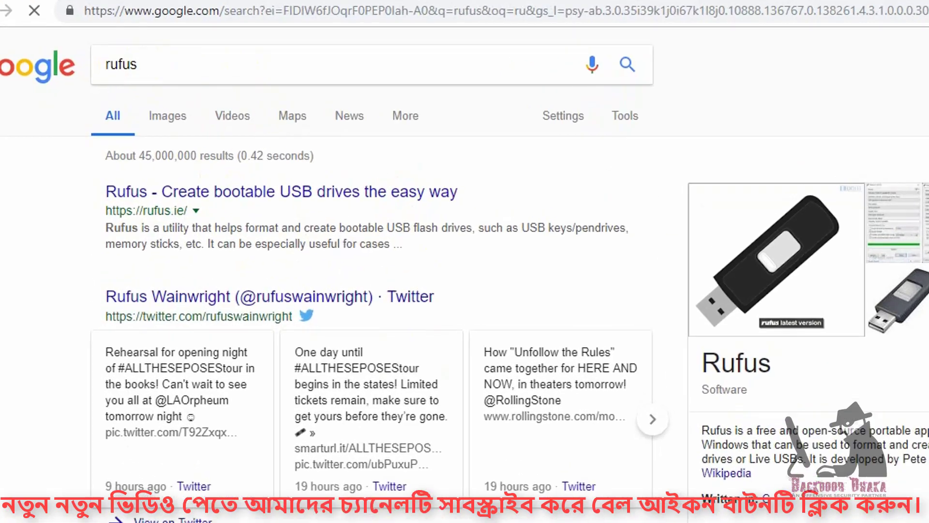
left_click(385, 484)
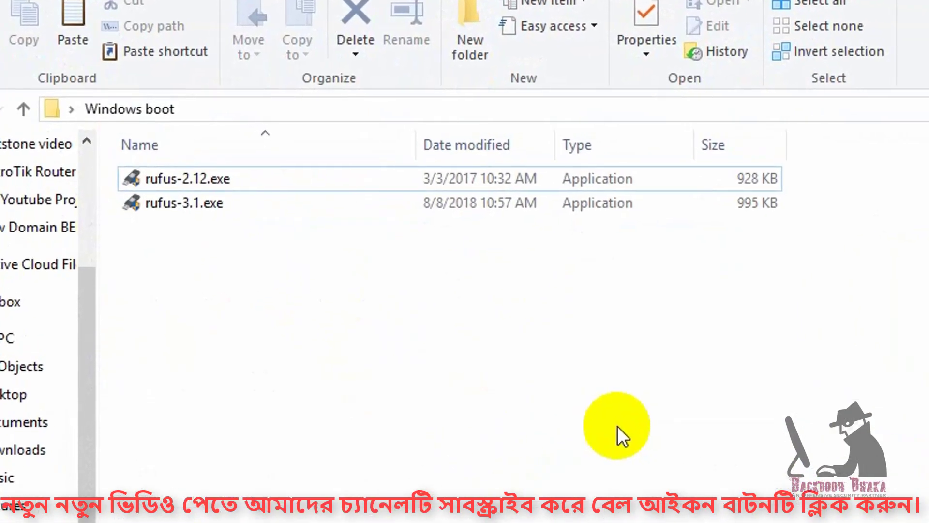
left_click(170, 181)
left_click(171, 182)
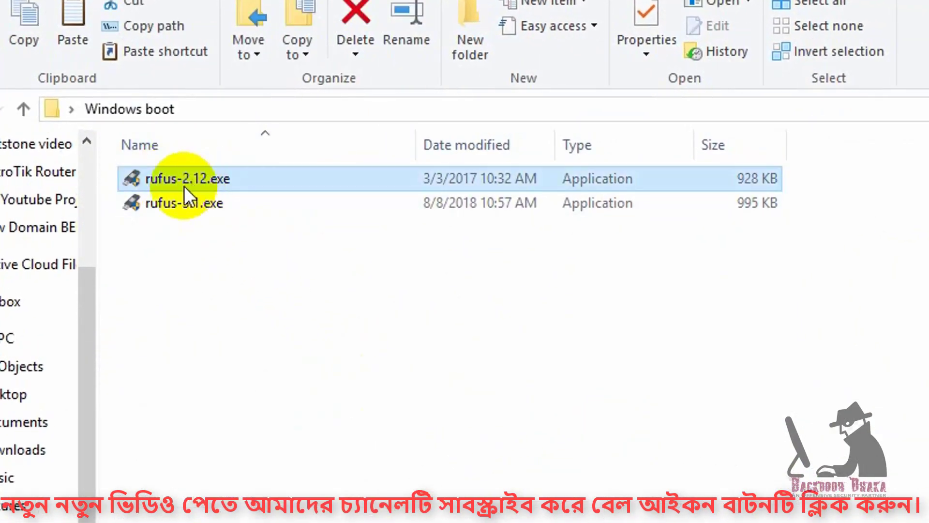
left_click(174, 202)
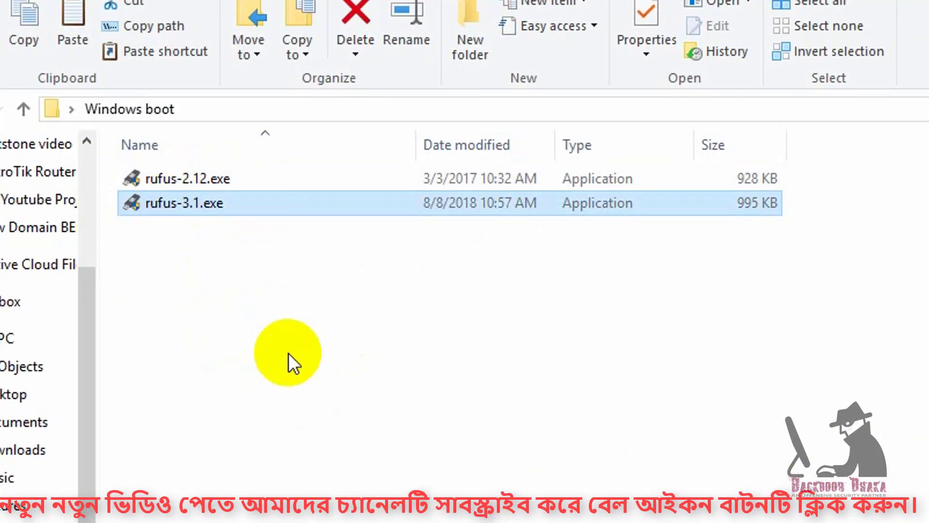
left_click(190, 180)
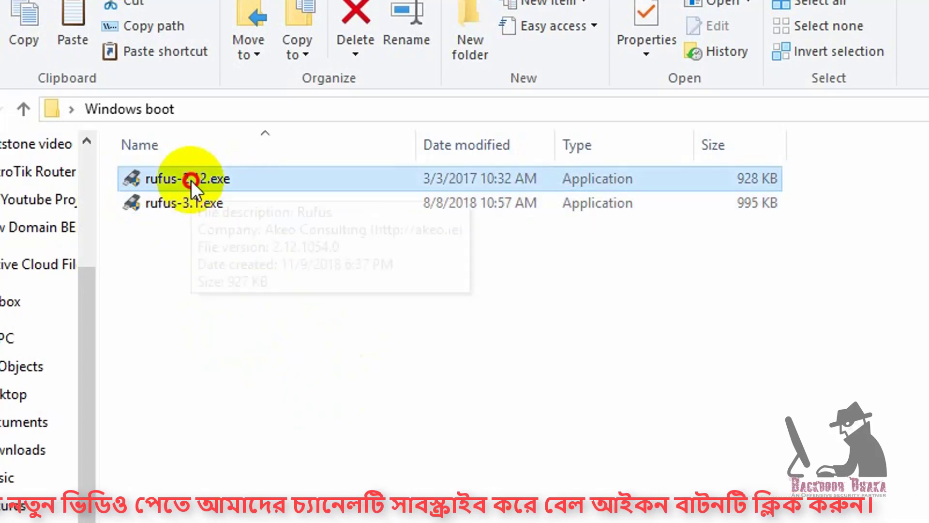
left_click(191, 181)
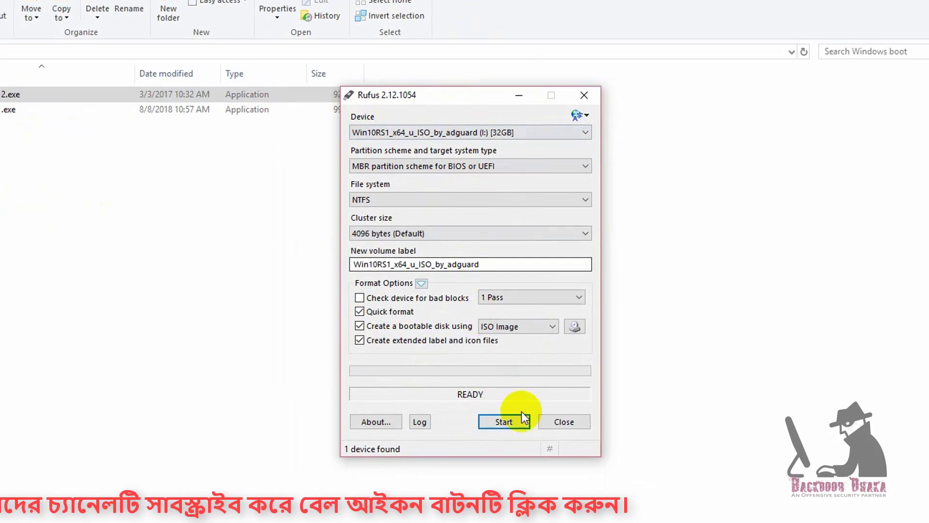
left_click_drag(443, 97, 611, 95)
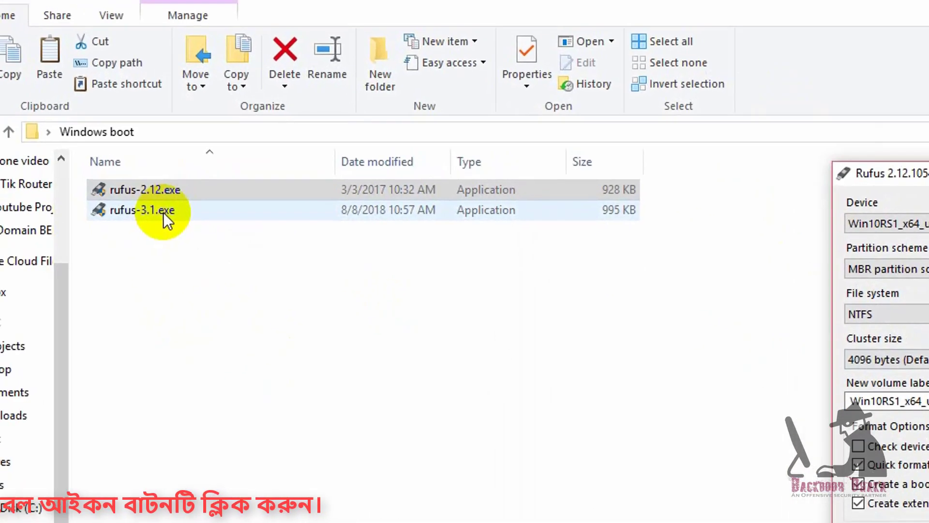
double_click(164, 211)
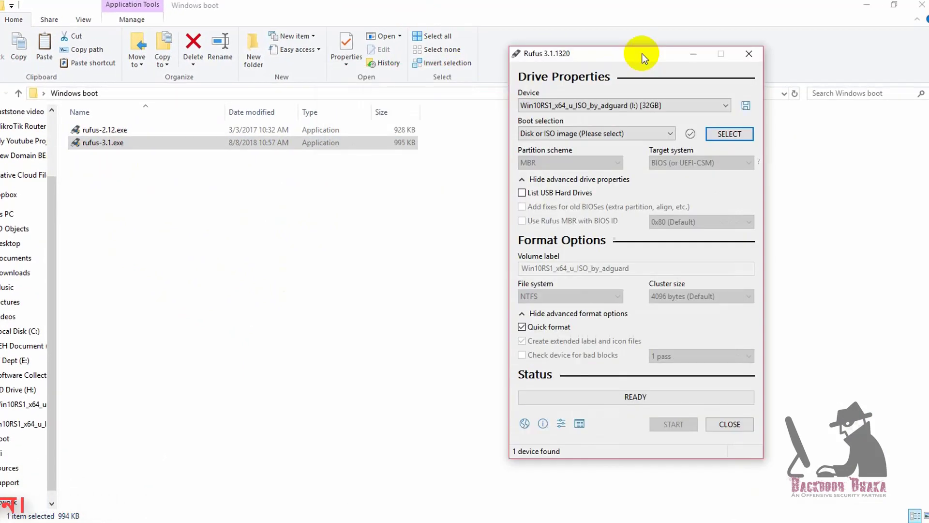
left_click_drag(643, 57, 605, 100)
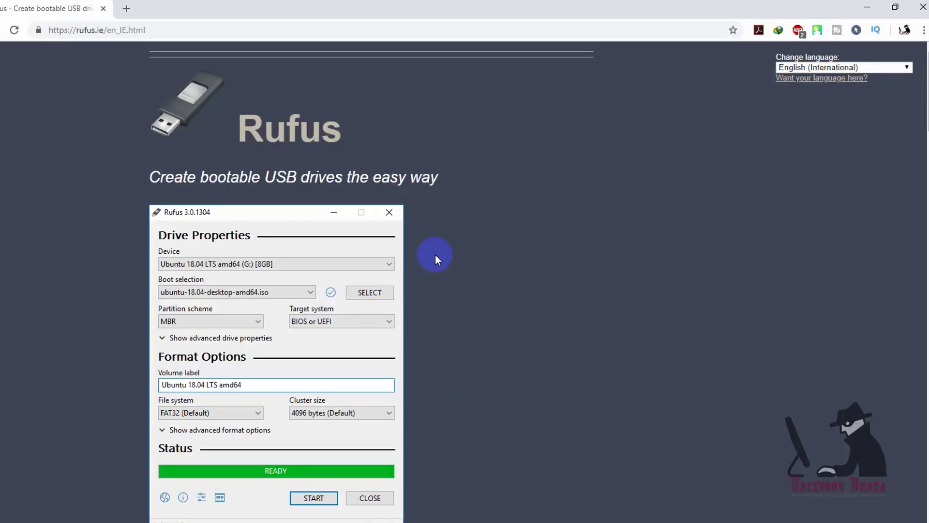
Find the Download section on the Rufus website and close the running Rufus 3.1 application
scroll(435, 255, "down", 15)
scroll(434, 254, "up", 5)
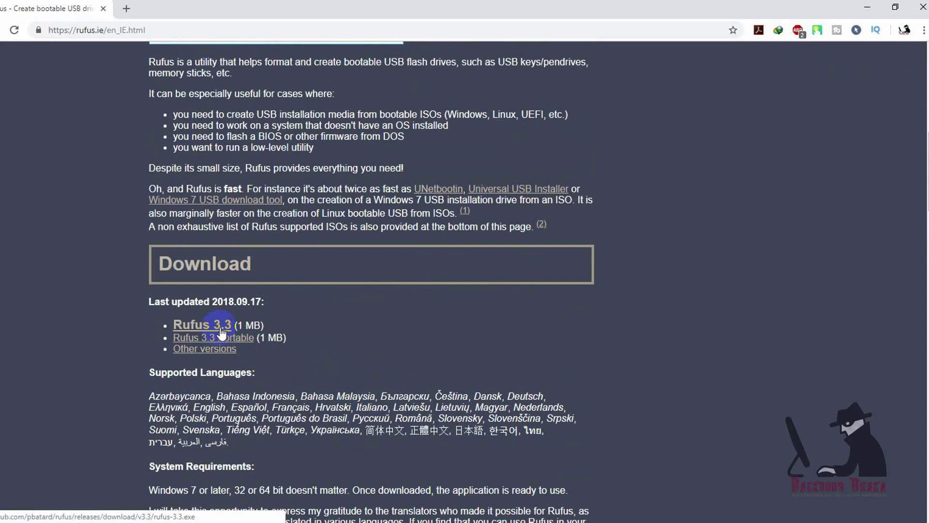
left_click(703, 520)
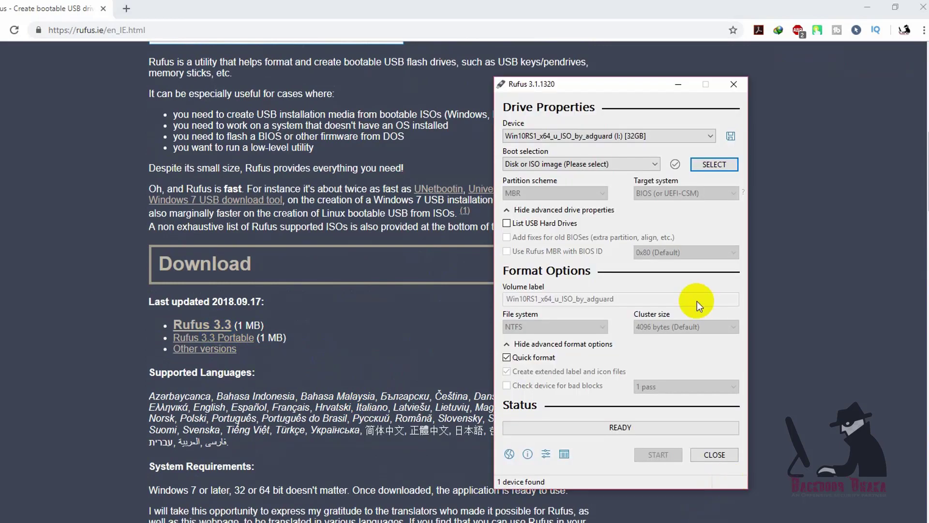
left_click(733, 86)
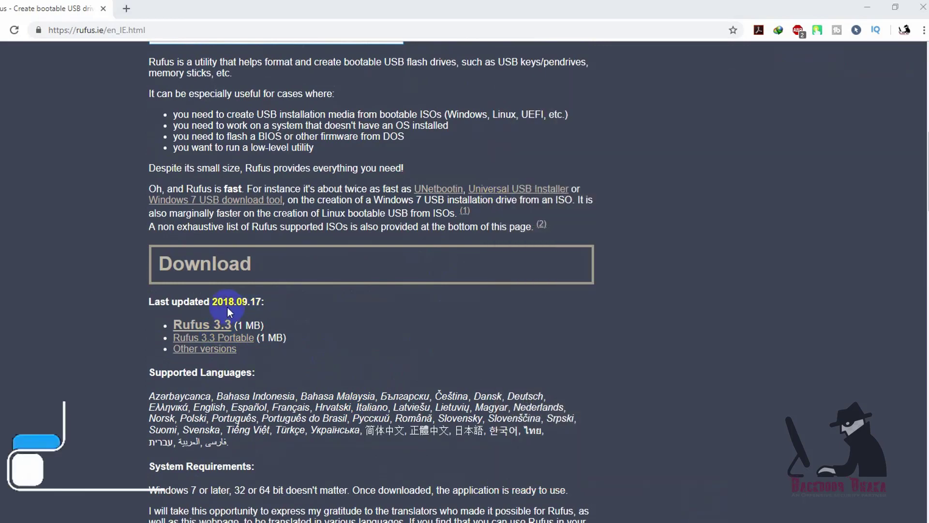
Download Rufus 3.3 from the website as rufus-3.3.exe and open the folder containing the downloaded file
left_click(190, 324)
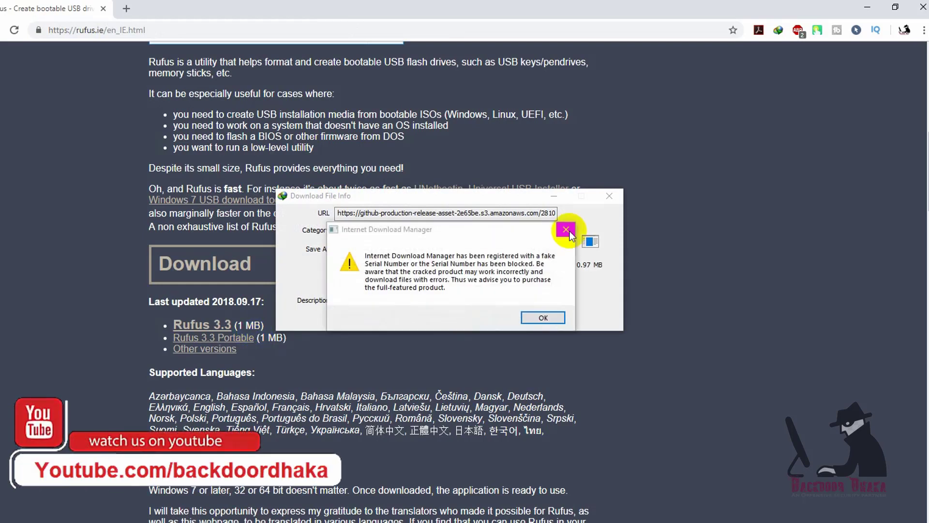
left_click(567, 231)
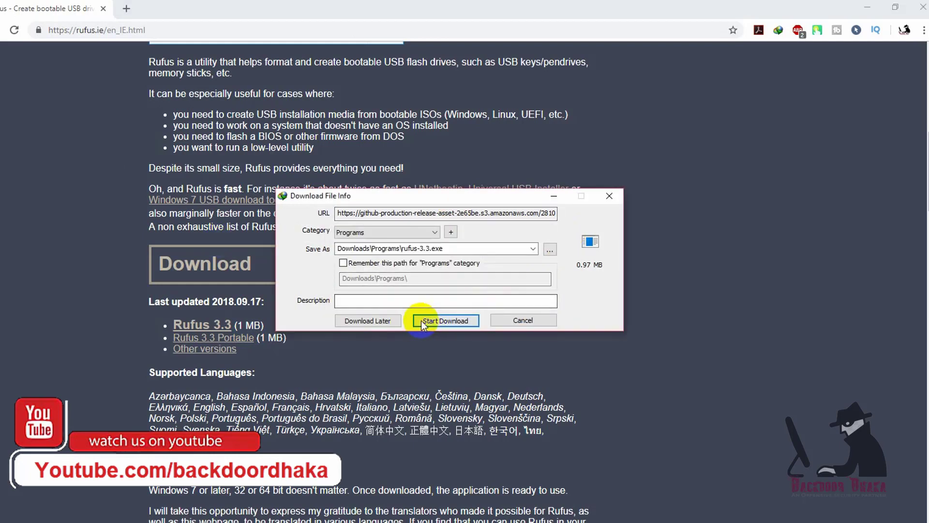
left_click(447, 321)
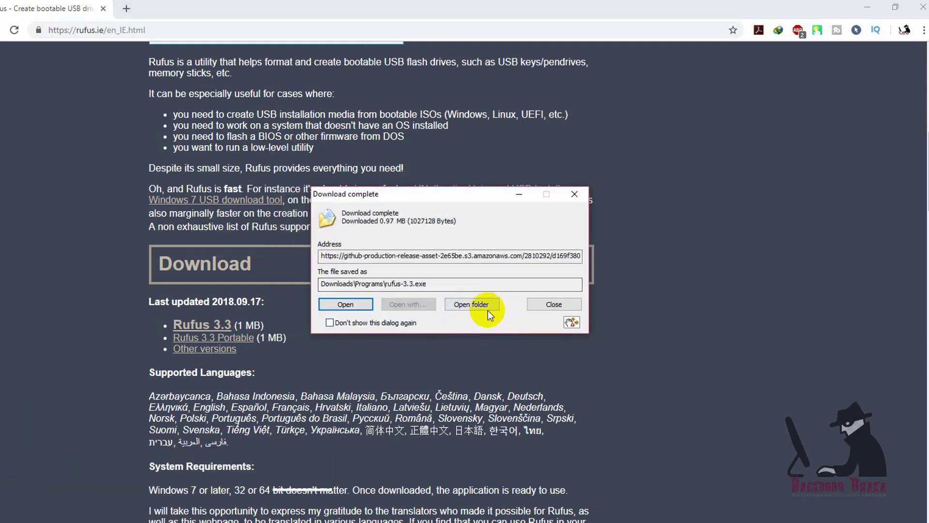
left_click(484, 306)
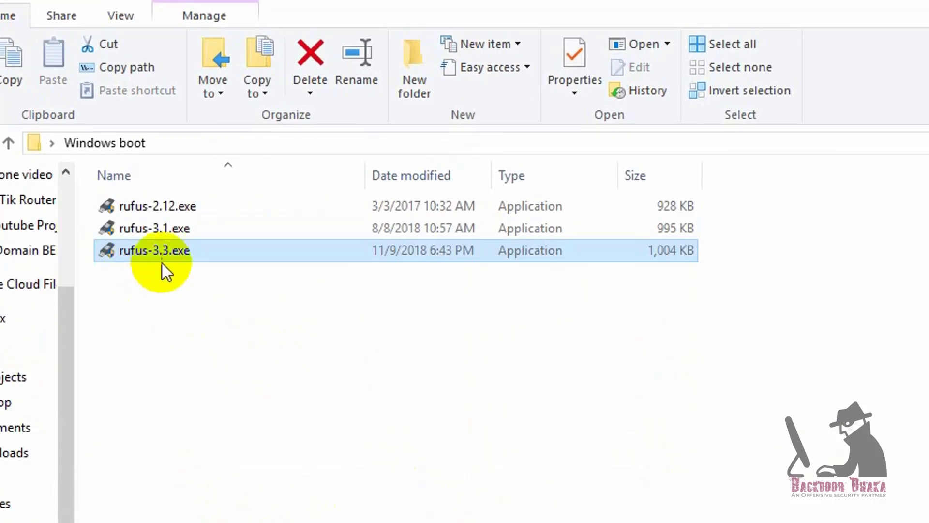
Launch rufus-3.3.exe from the Windows boot folder and choose the 32 GB USB drive (I:) as the device
double_click(162, 257)
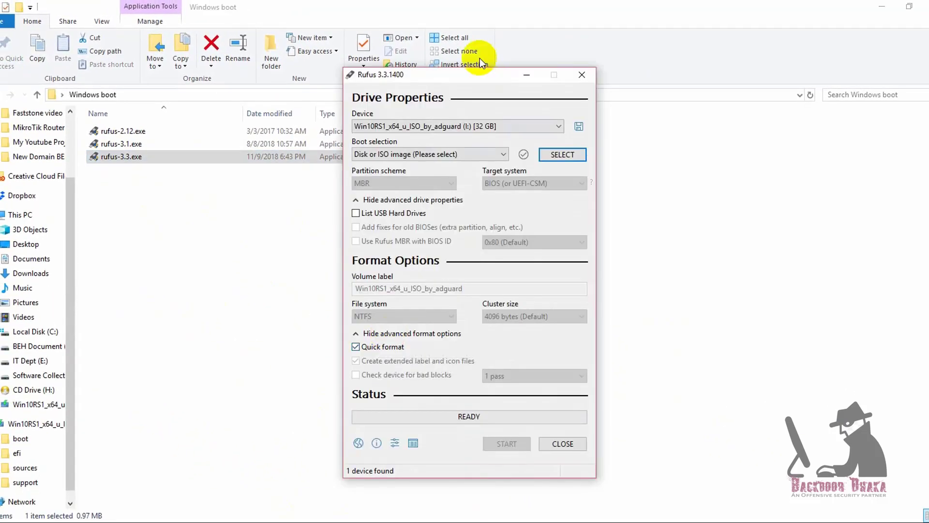
left_click_drag(465, 75, 596, 69)
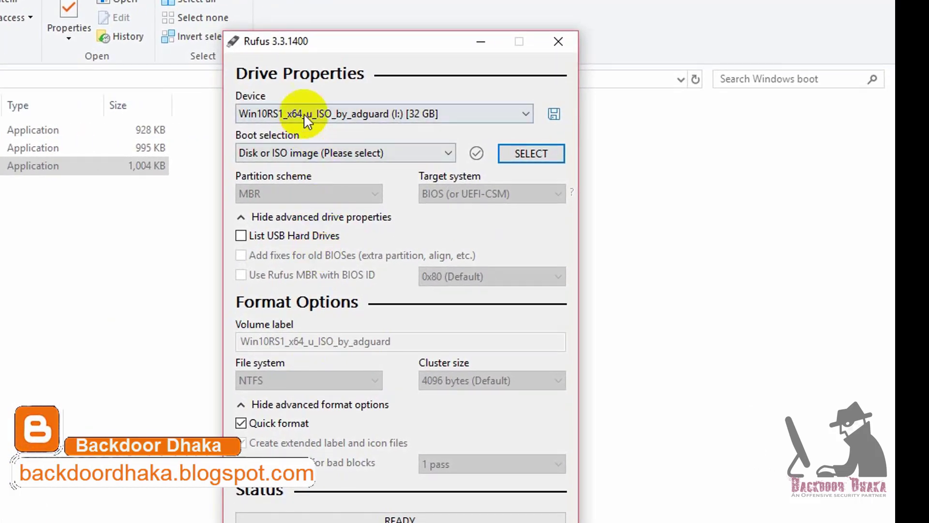
left_click(304, 113)
left_click(426, 126)
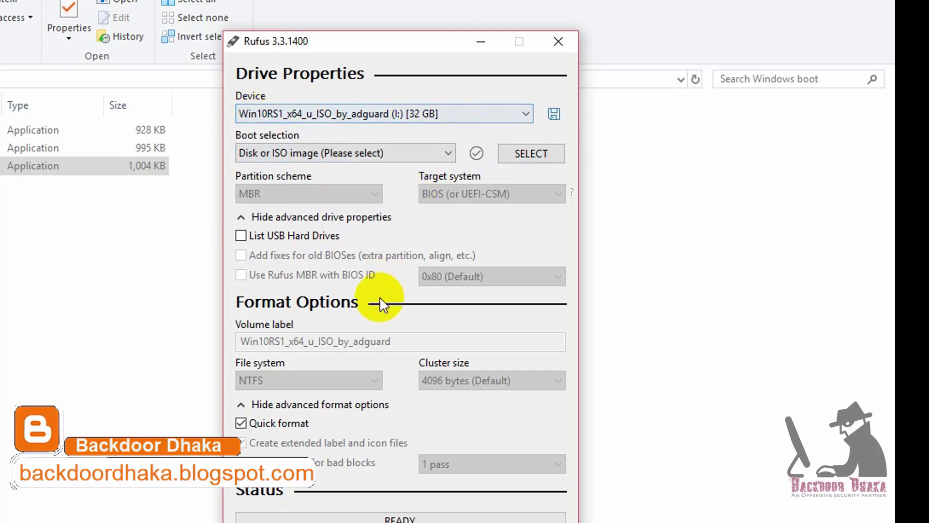
Review the available boot selection choices, keeping Disk or ISO image
left_click(350, 152)
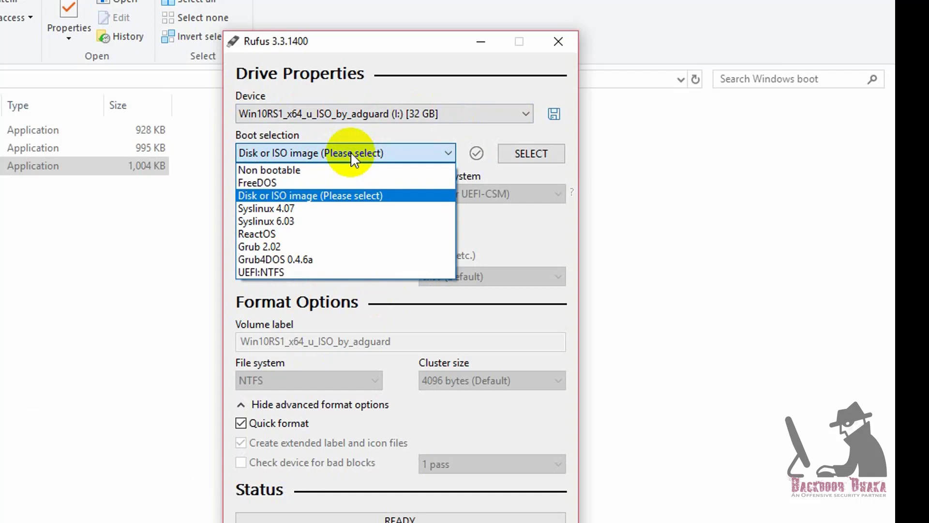
left_click(351, 152)
left_click(350, 152)
left_click(350, 152)
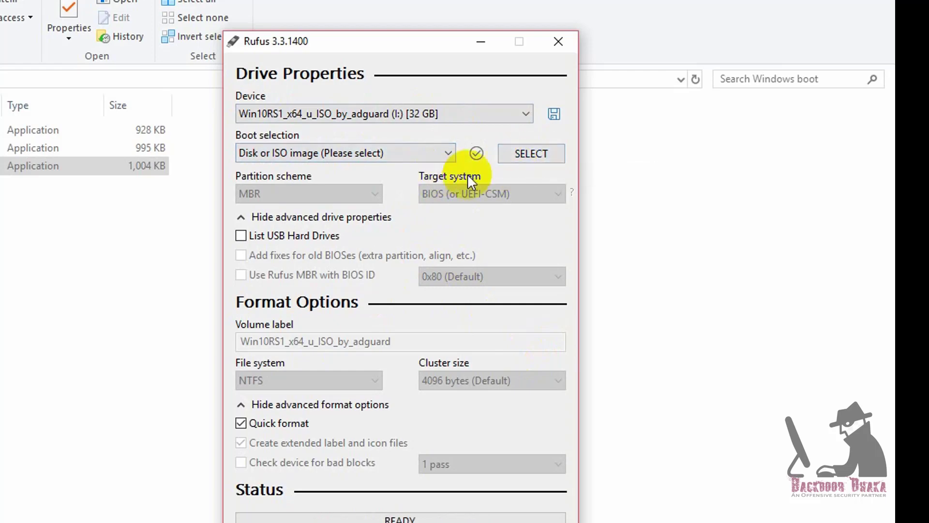
Load the Windows_10_enterprise_x64 ISO image from Collection Software\ISO on drive F: as the boot image
left_click(525, 155)
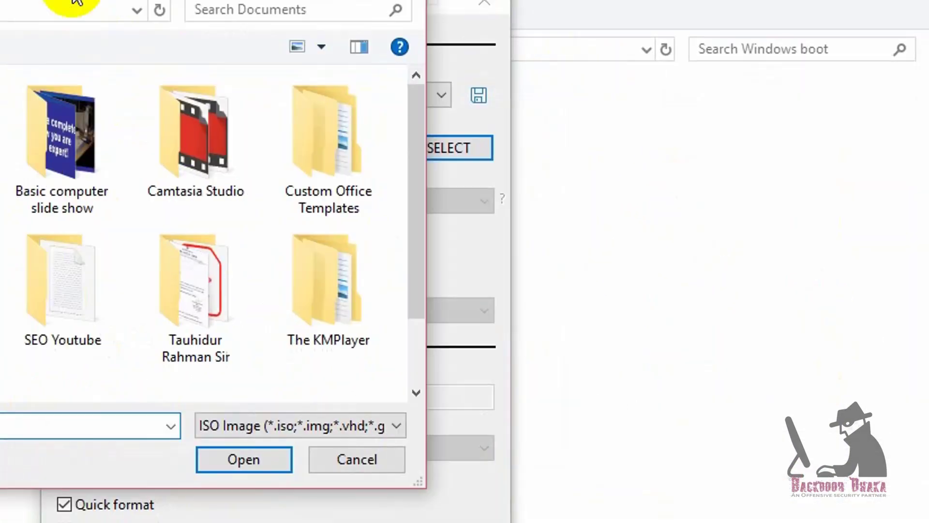
scroll(94, 208, "down", 3)
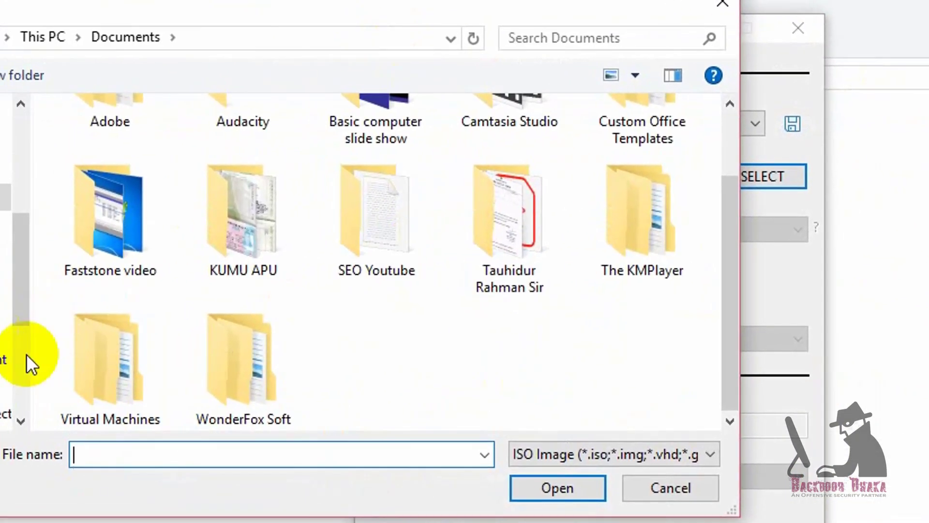
left_click(10, 414)
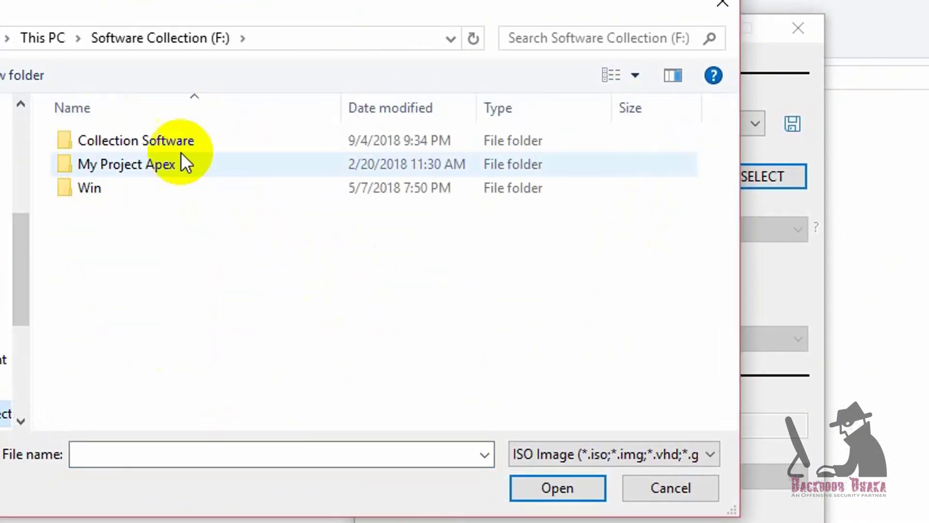
double_click(116, 140)
scroll(217, 272, "down", 3)
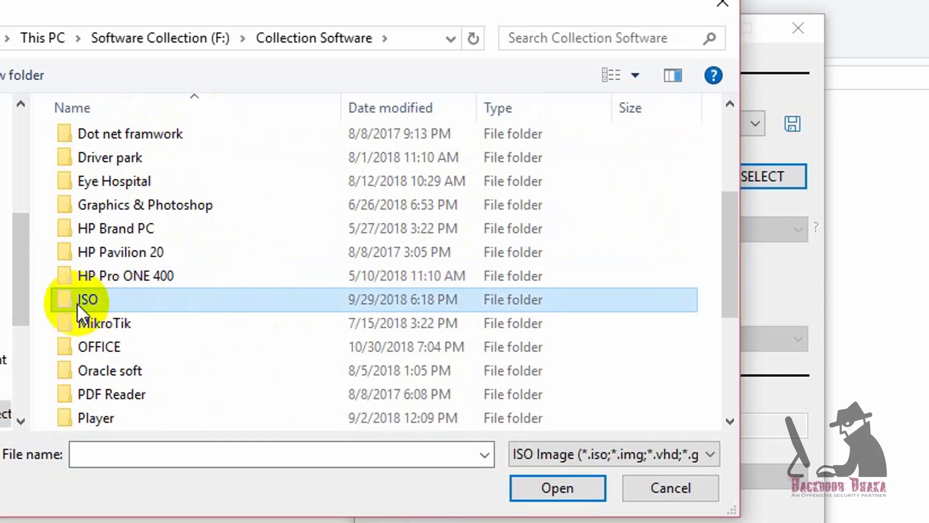
double_click(77, 302)
scroll(283, 399, "down", 5)
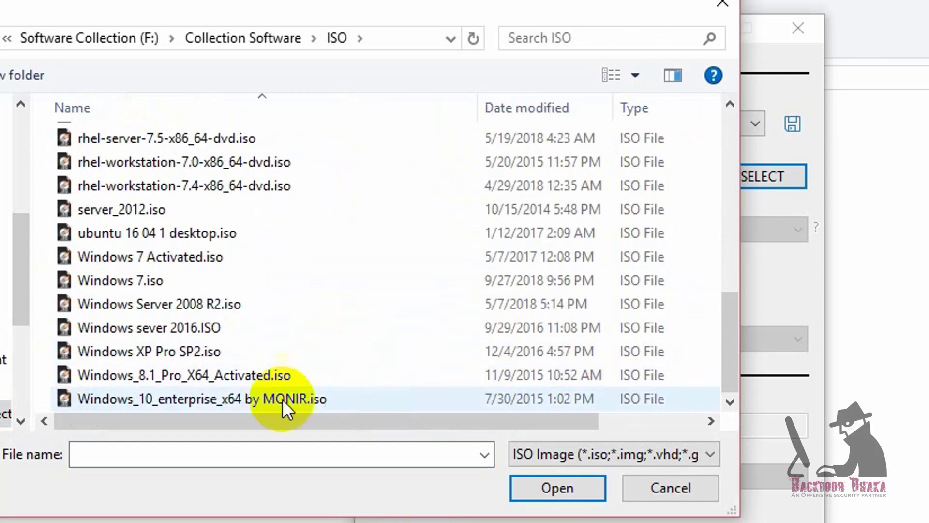
left_click(170, 402)
left_click(546, 488)
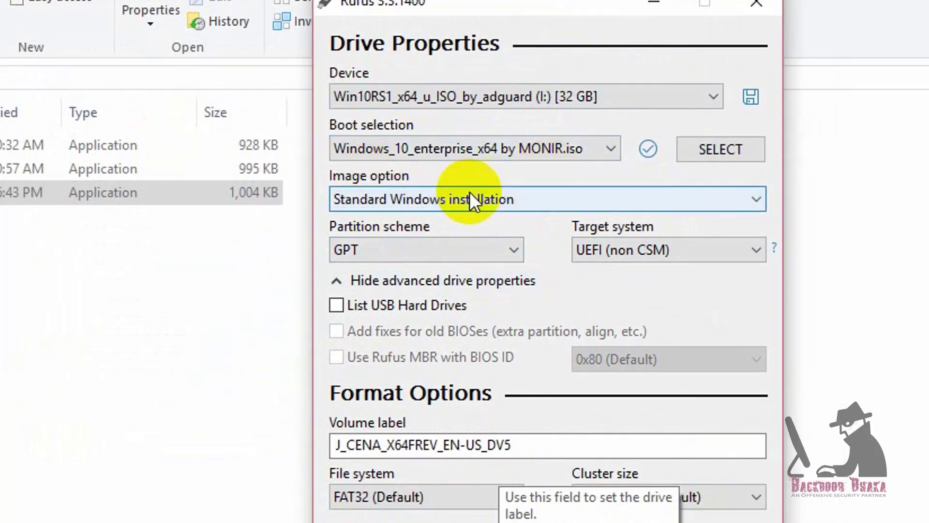
Set the image option to Standard Windows installation and the partition scheme to MBR
left_click(482, 197)
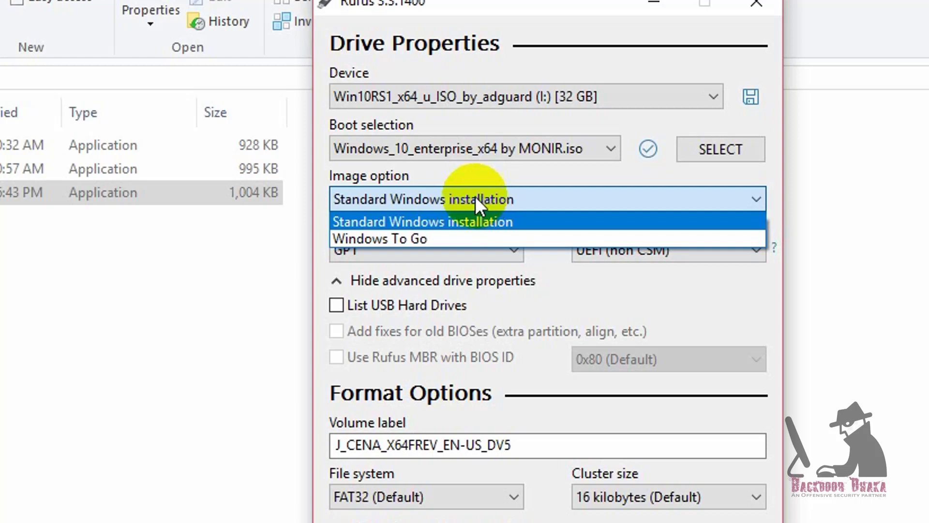
left_click(474, 222)
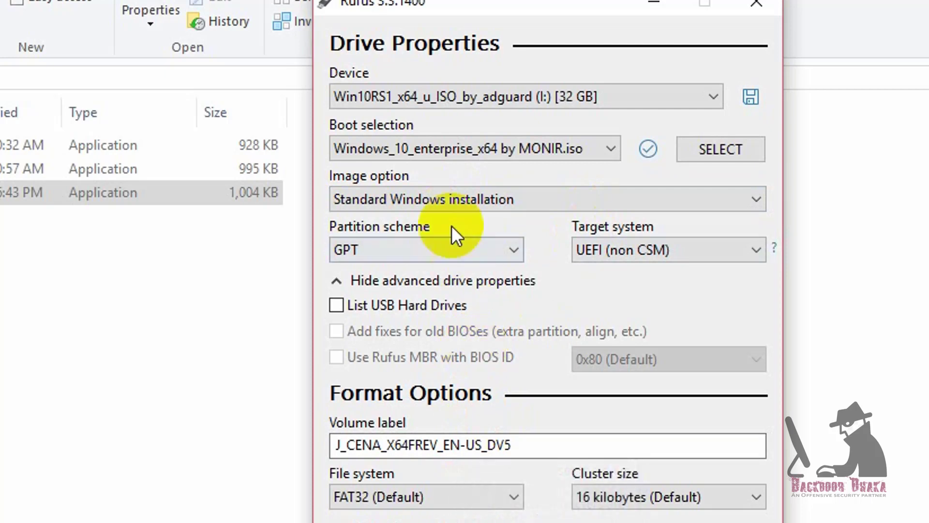
left_click(339, 249)
left_click(428, 271)
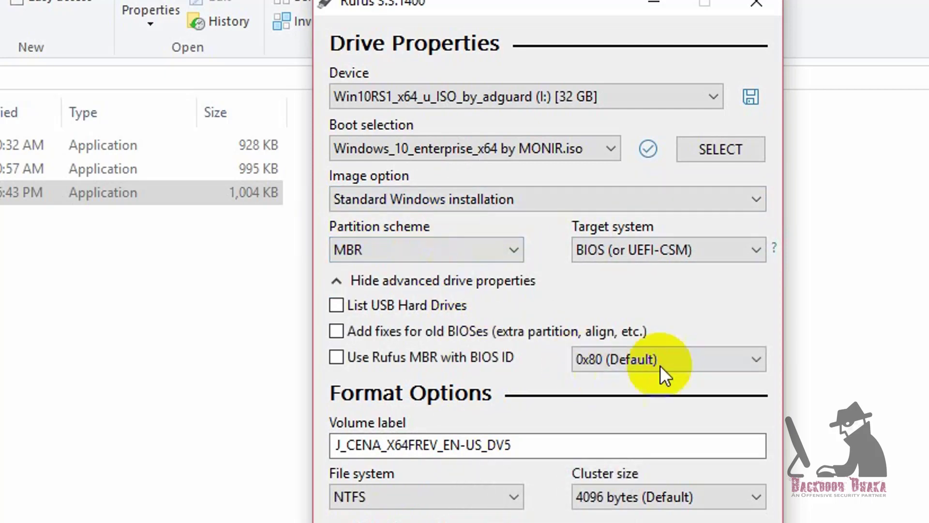
left_click(443, 252)
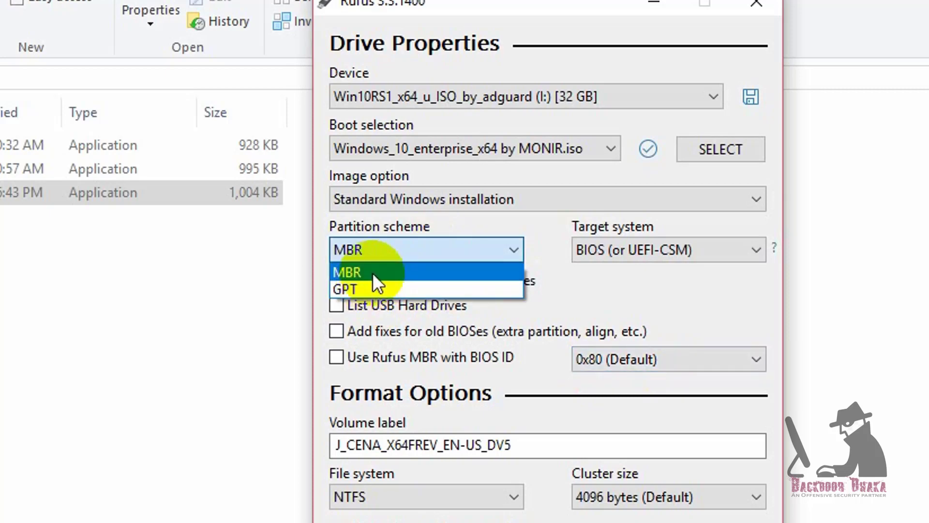
left_click(372, 272)
left_click_drag(457, 12, 557, 13)
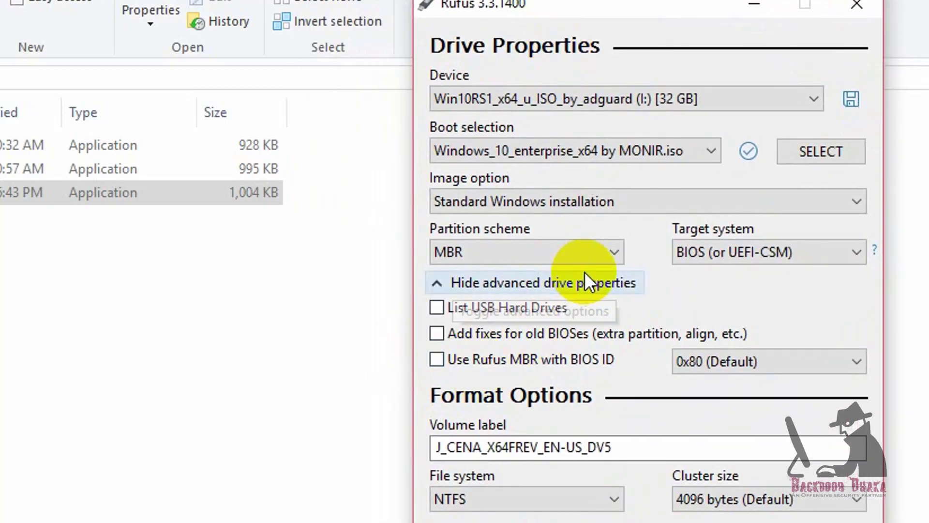
Highlight the volume label text and check the available file system choices, keeping NTFS
left_click_drag(647, 448, 369, 445)
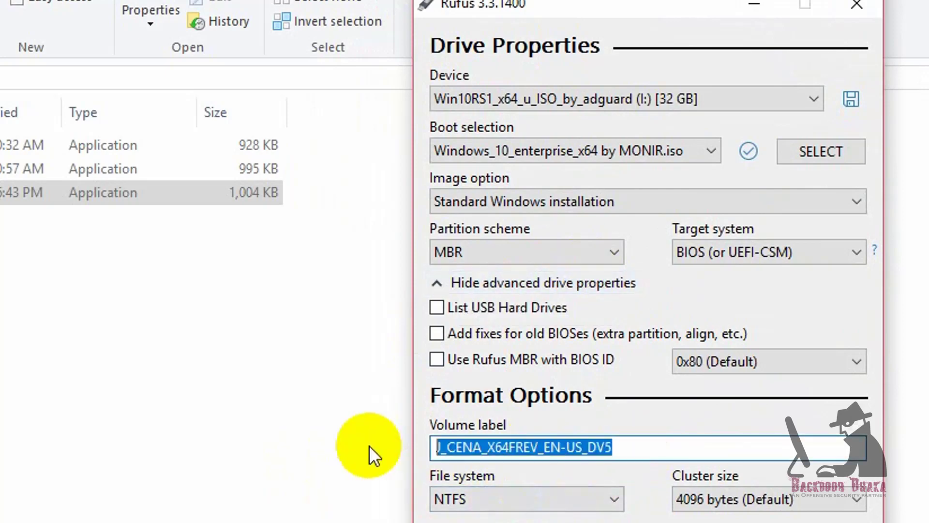
left_click(596, 499)
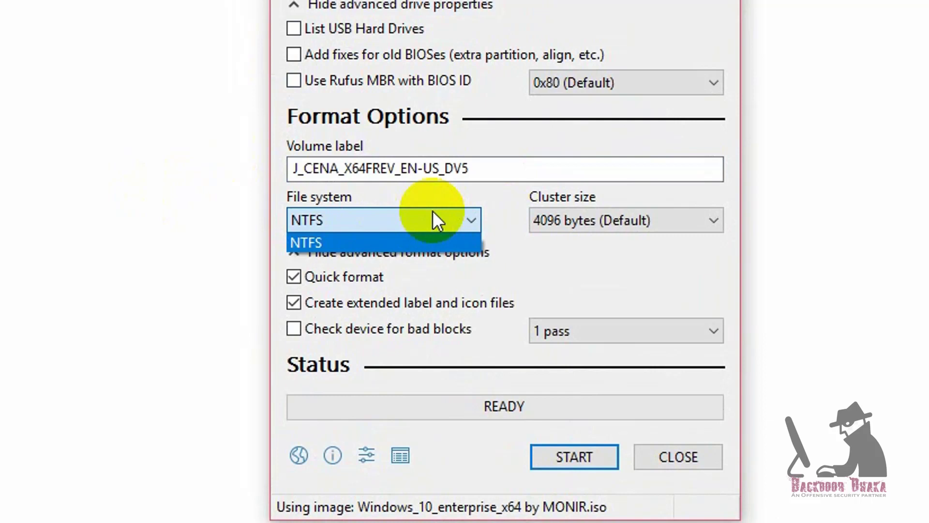
left_click(433, 213)
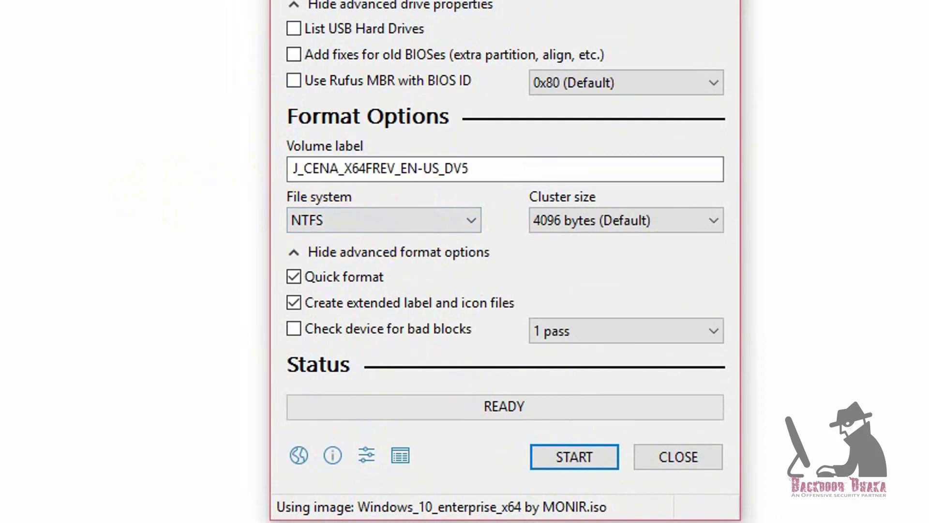
Collapse and re-expand the advanced drive properties to check the options they contain
left_click(498, 138)
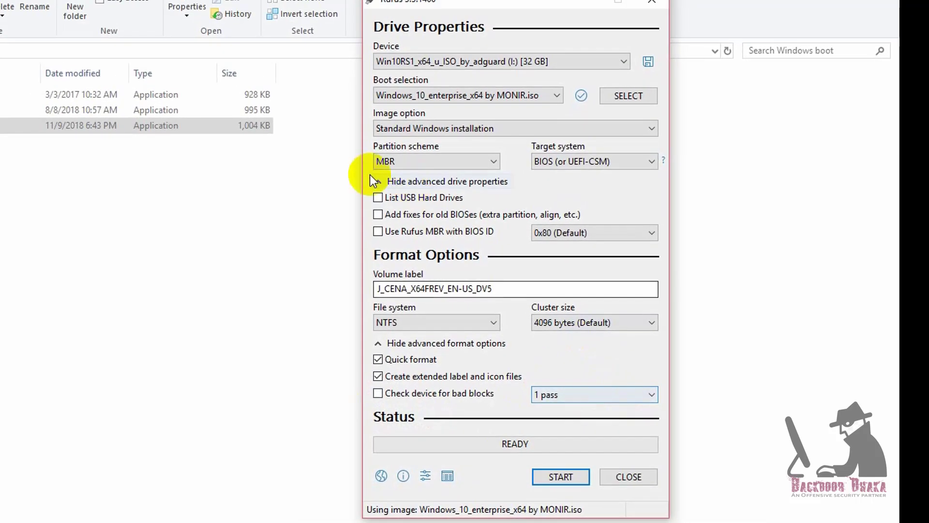
left_click(377, 184)
left_click(375, 184)
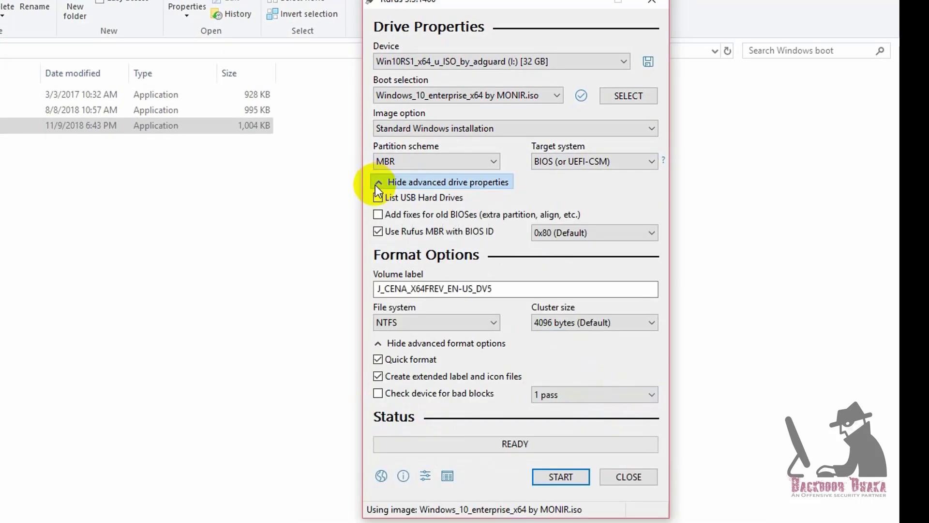
left_click(375, 185)
left_click(376, 184)
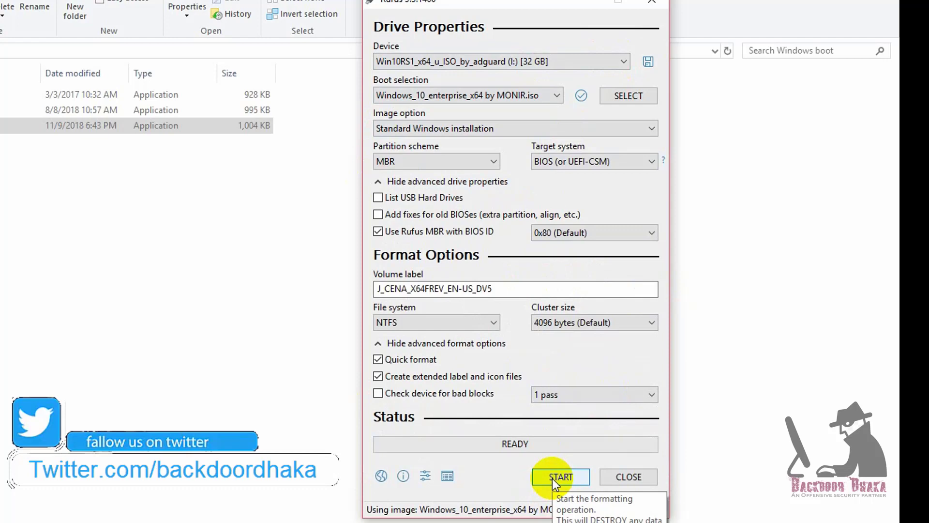
Start writing the Windows 10 image to the 32 GB USB drive and accept erasing all data on it
left_click(553, 478)
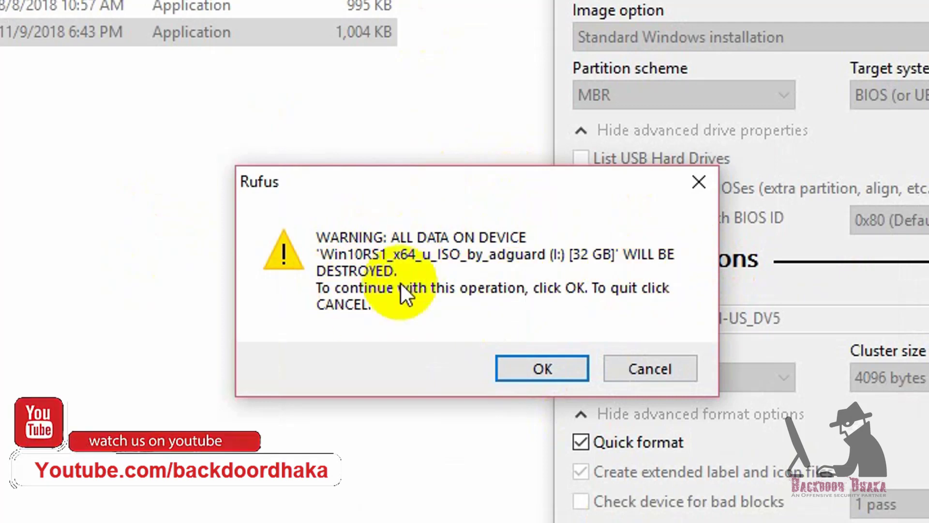
left_click(532, 377)
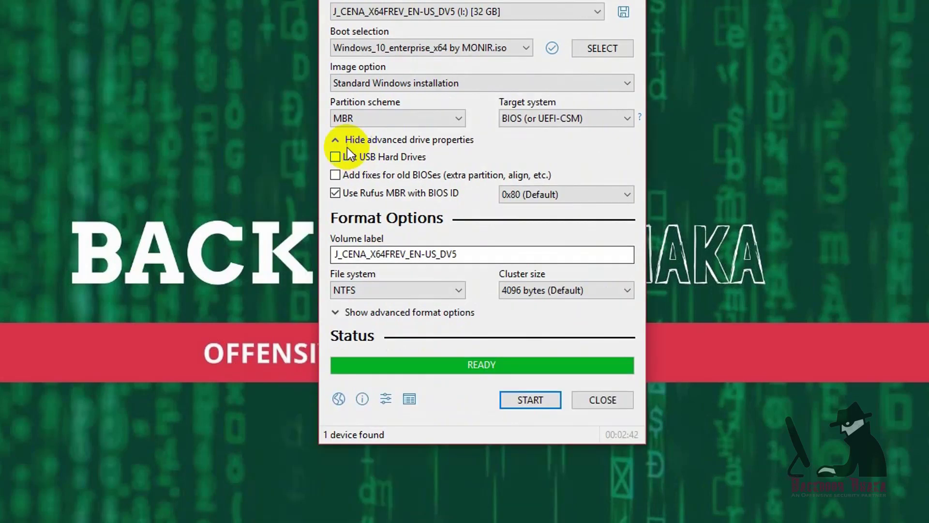
Hide the advanced drive properties and move the Rufus window so that it is fully visible on the desktop
left_click(339, 141)
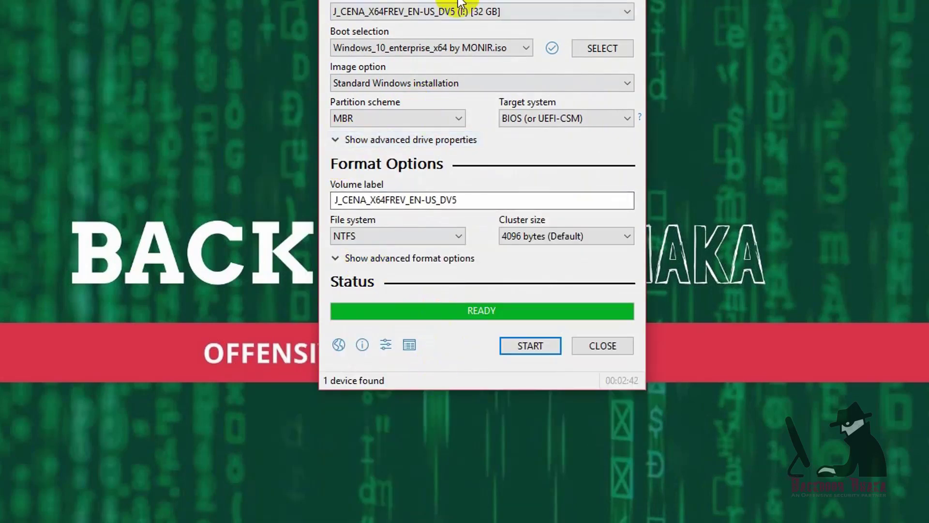
left_click_drag(447, 0, 353, 10)
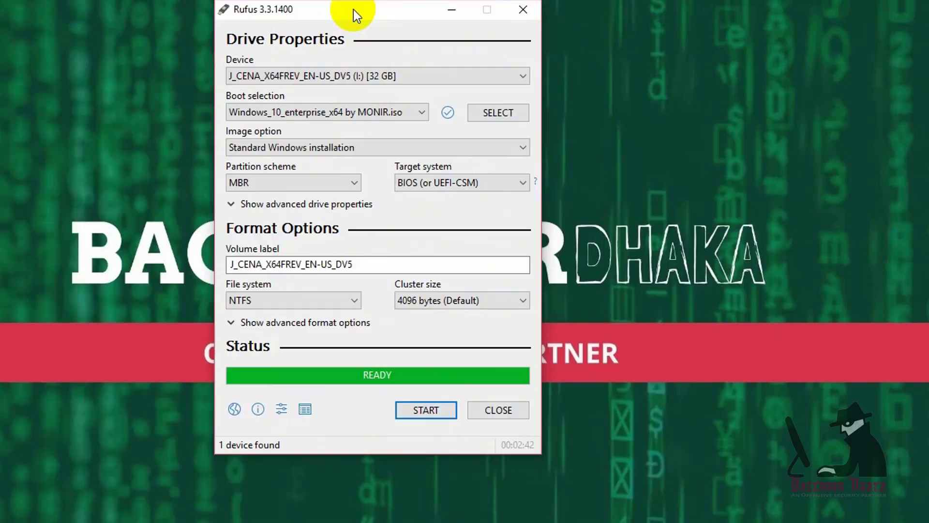